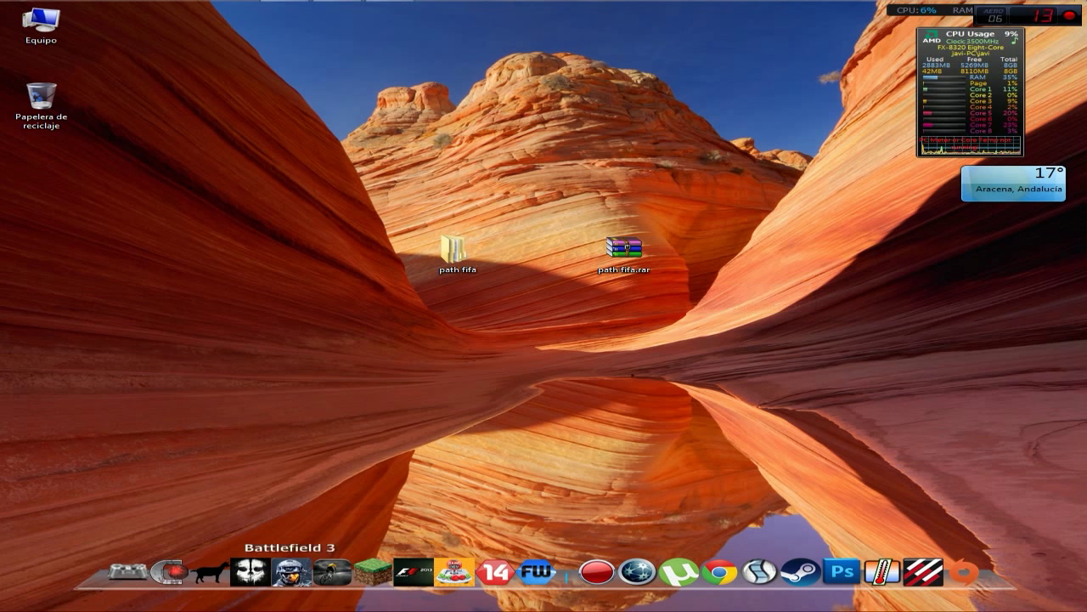
Switch to Firefox, leave the LinkBucks page for the MEGA download page of path fifa.rar, and minimize the browser.
{"action": "mouse_move", "coordinate": [389, 602]}
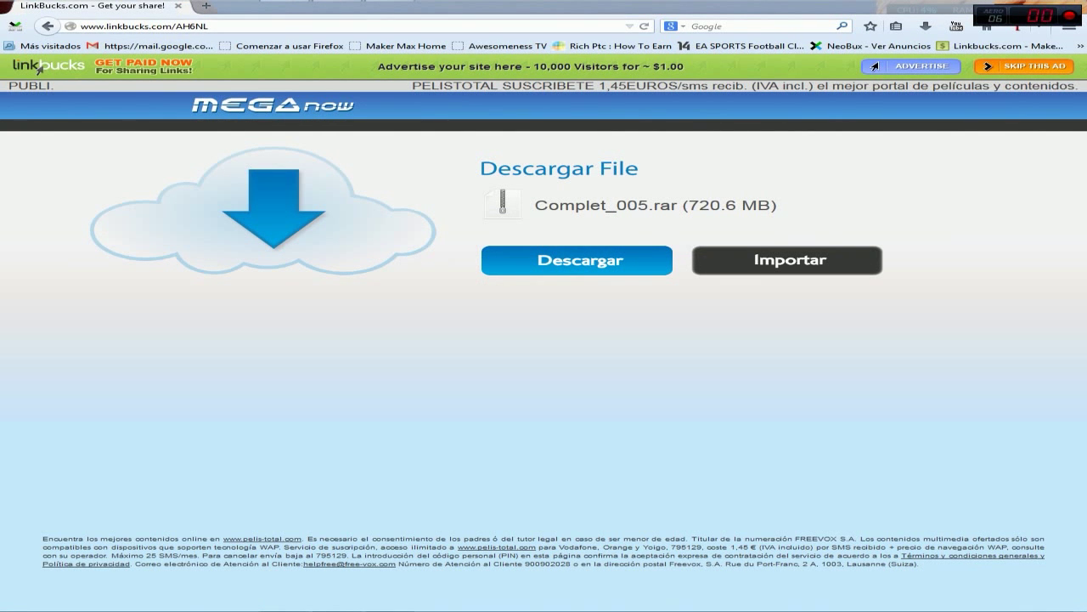
{"action": "key", "text": "ctrl+a"}
{"action": "key", "text": "Return"}
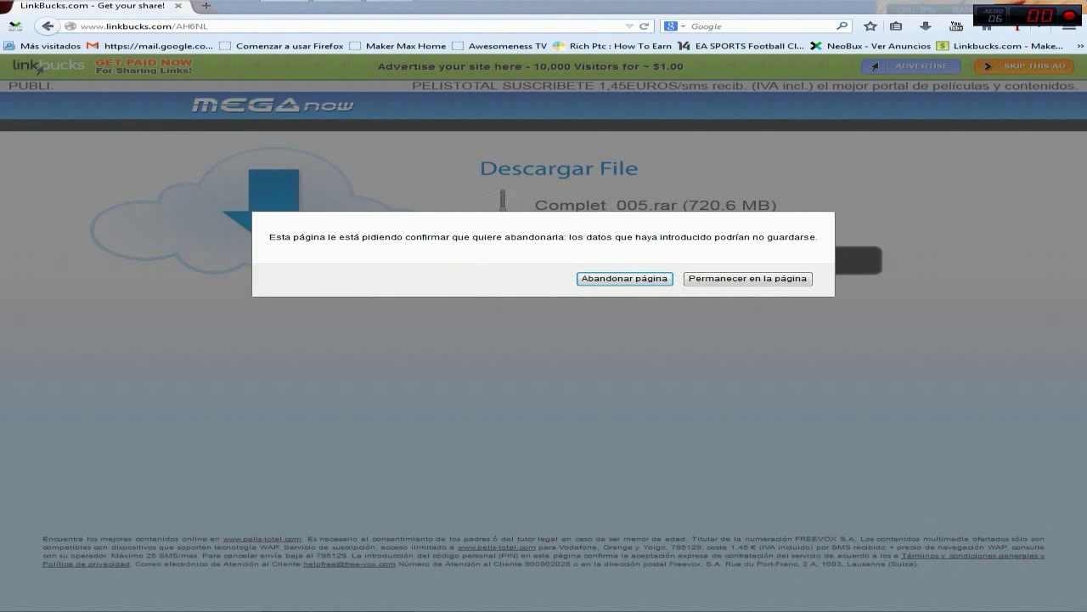
{"action": "key", "text": "Return"}
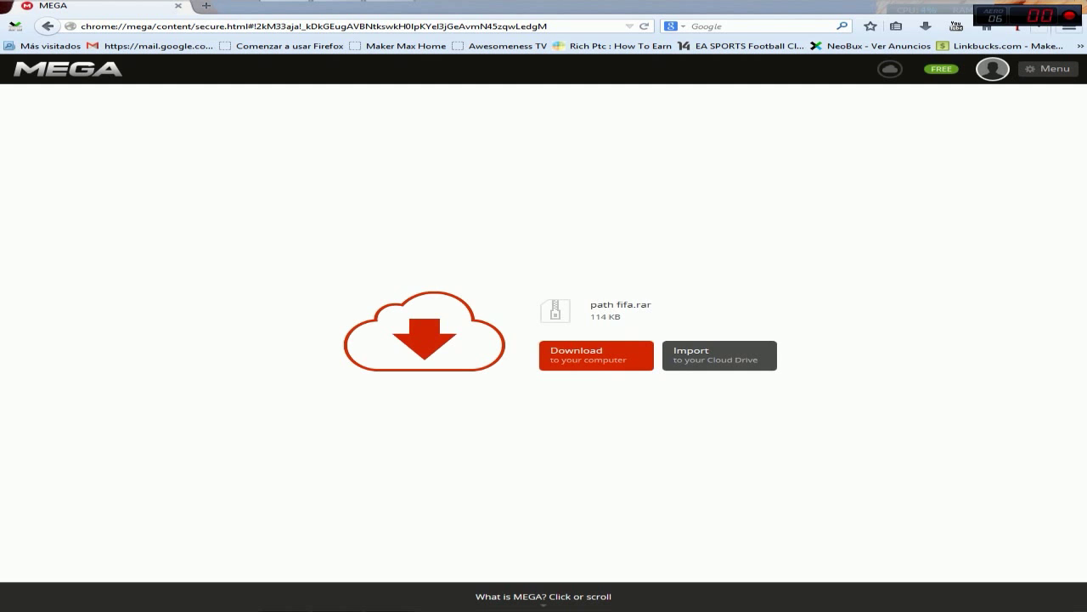
{"action": "left_click", "coordinate": [284, 600]}
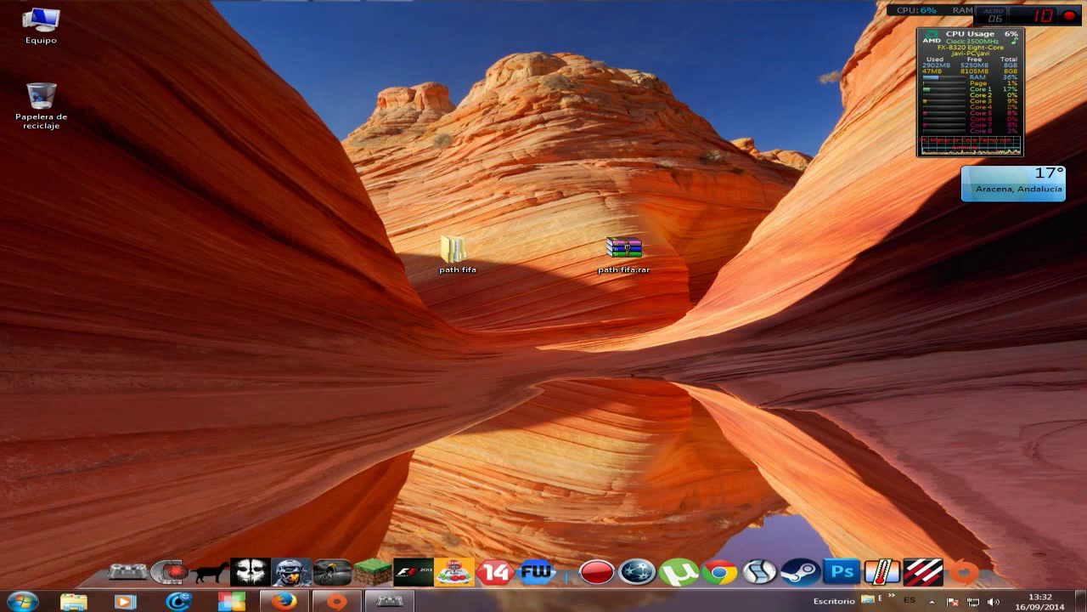
Launch FIFA 15 DEMO Tweaker.exe from the FIFA_15_DEMO_Tweaker folder inside path fifa > FIFA 15 on the desktop.
{"action": "left_click", "coordinate": [626, 247]}
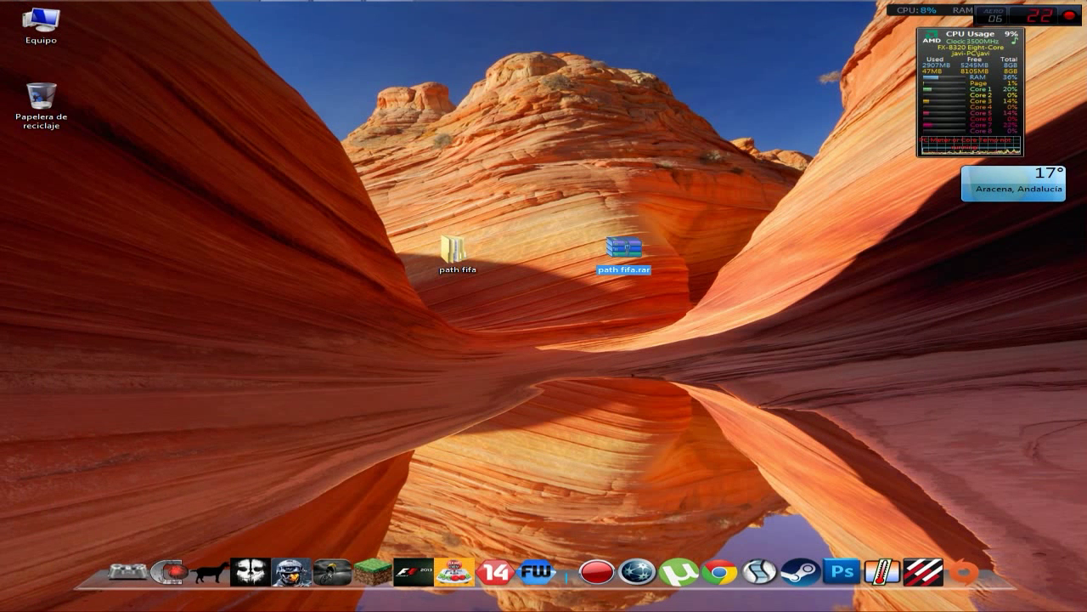
{"action": "double_click", "coordinate": [452, 249]}
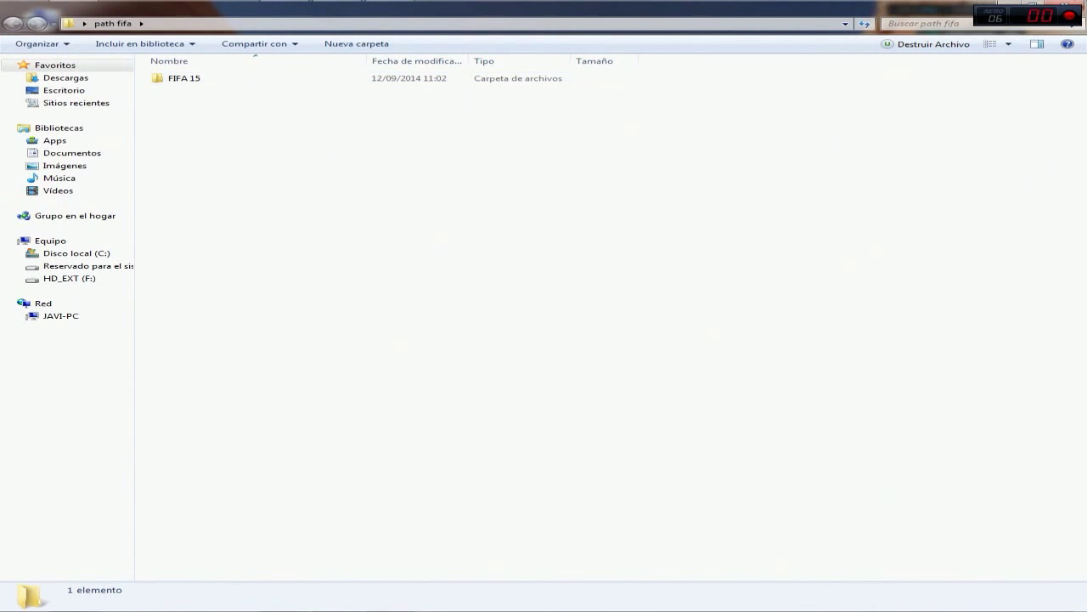
{"action": "double_click", "coordinate": [183, 78]}
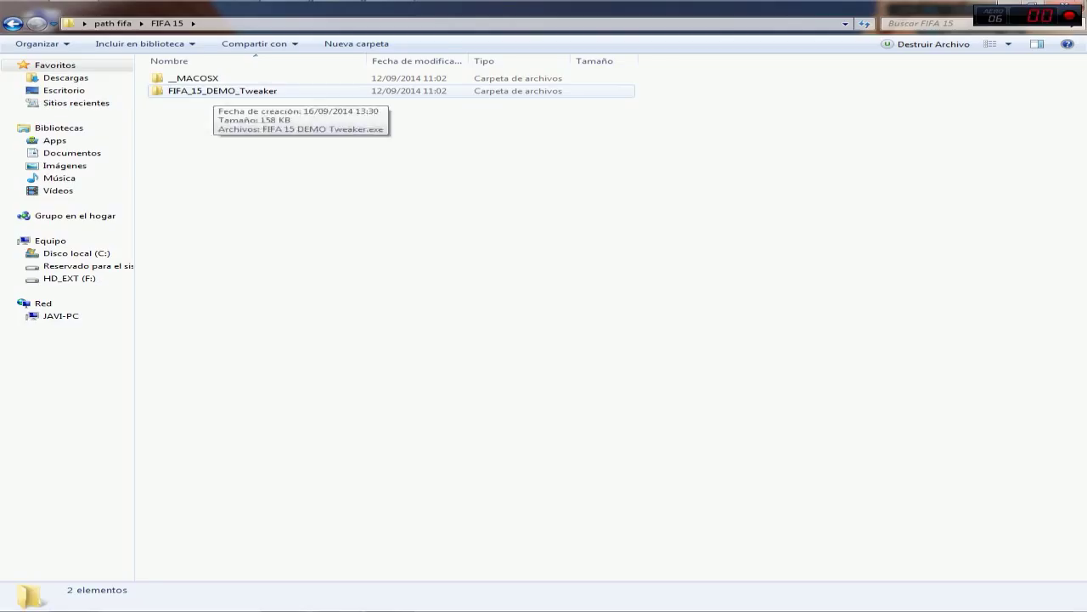
{"action": "double_click", "coordinate": [220, 91]}
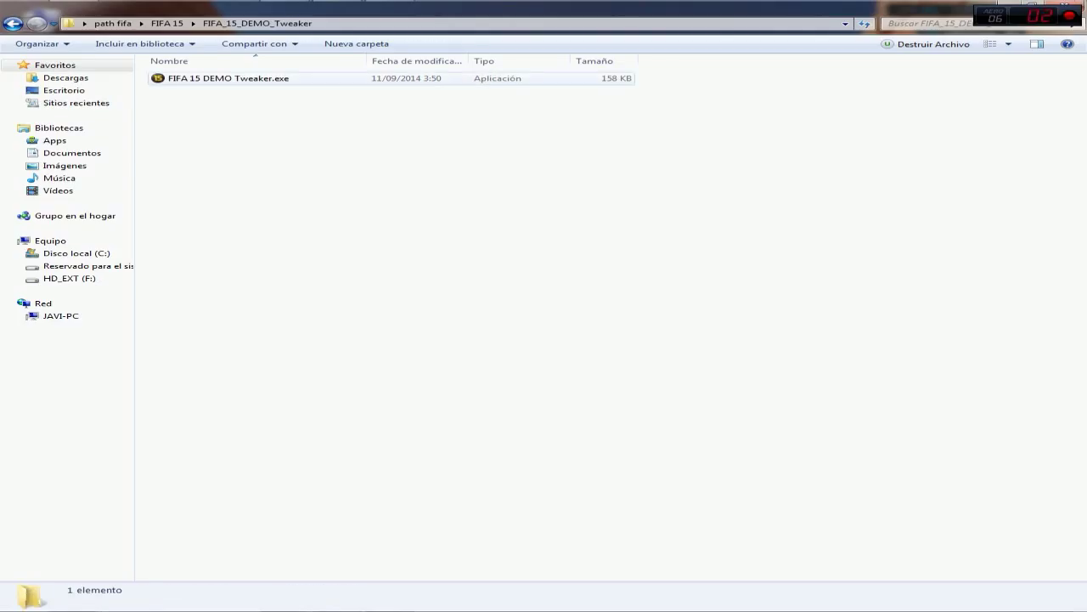
{"action": "double_click", "coordinate": [228, 78]}
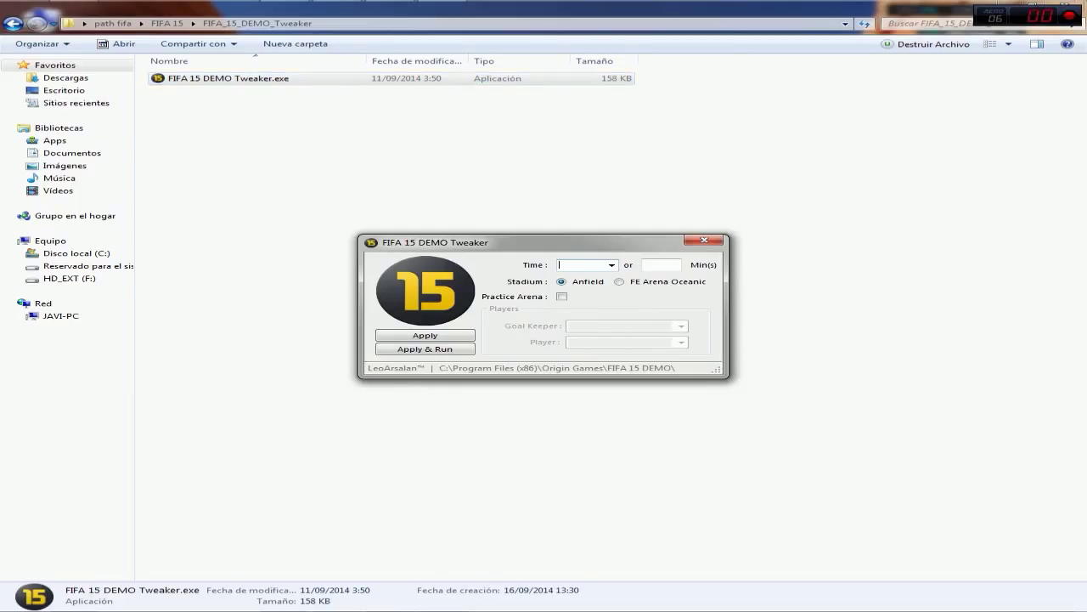
Set the match time to 10 and choose FE Arena Oceanic as the stadium.
{"action": "left_click", "coordinate": [612, 265]}
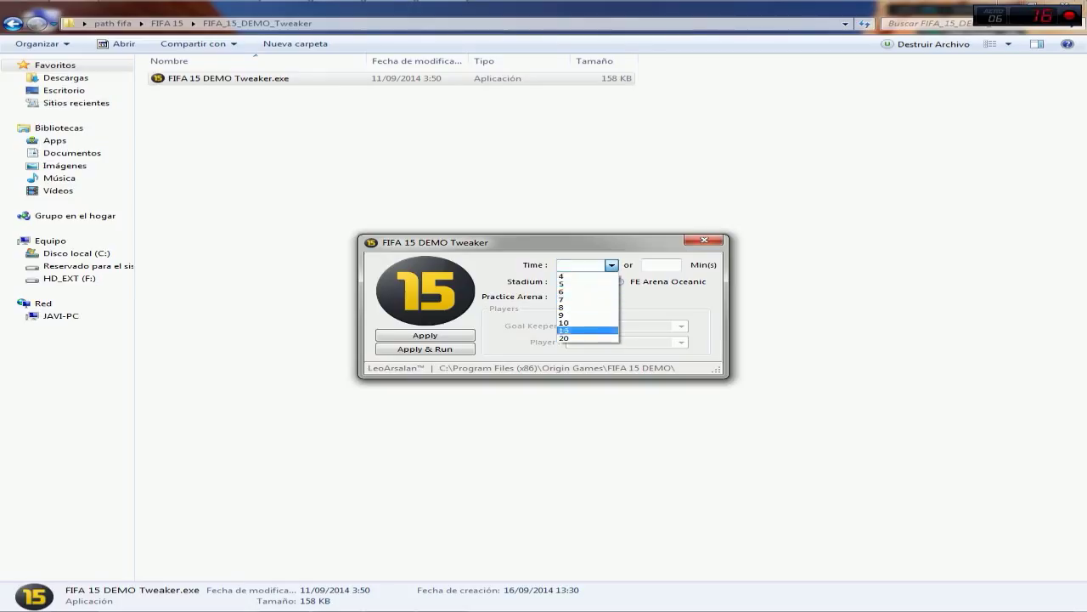
{"action": "left_click", "coordinate": [611, 266]}
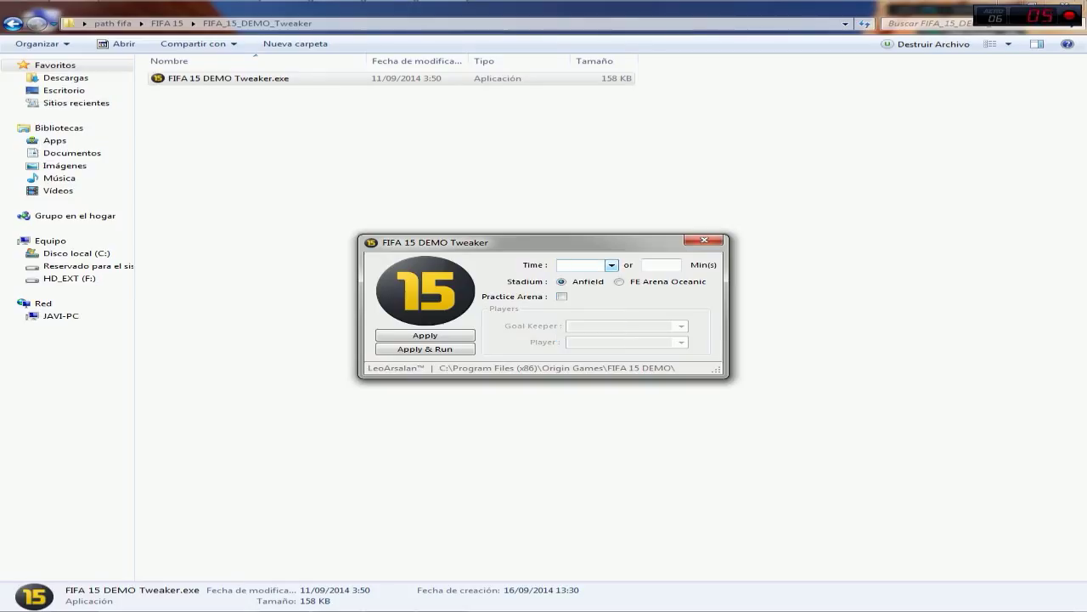
{"action": "left_click", "coordinate": [612, 265]}
{"action": "left_click", "coordinate": [586, 322]}
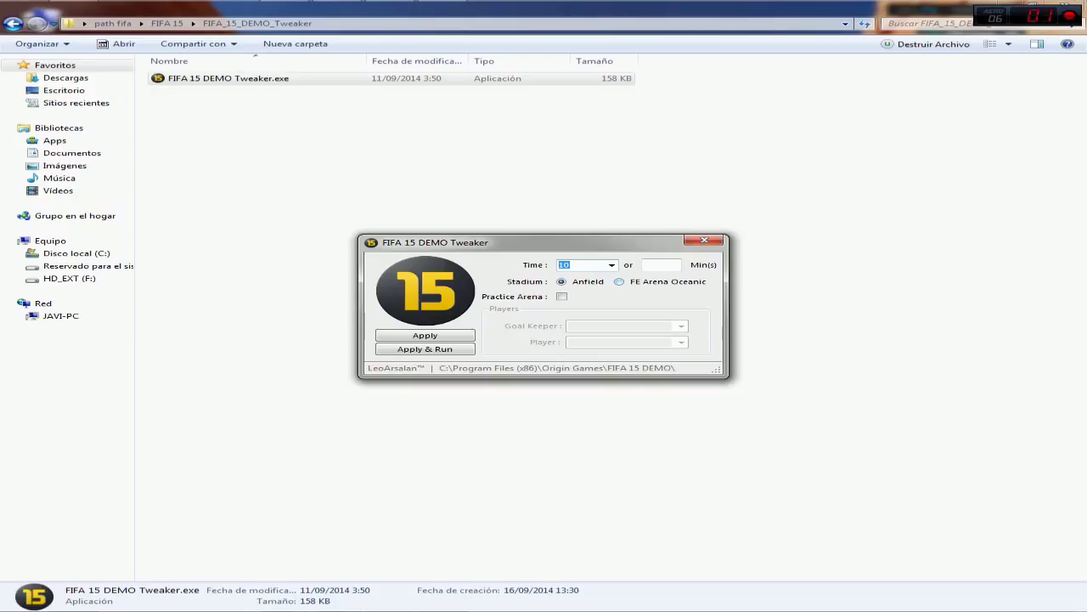
{"action": "left_click", "coordinate": [619, 281]}
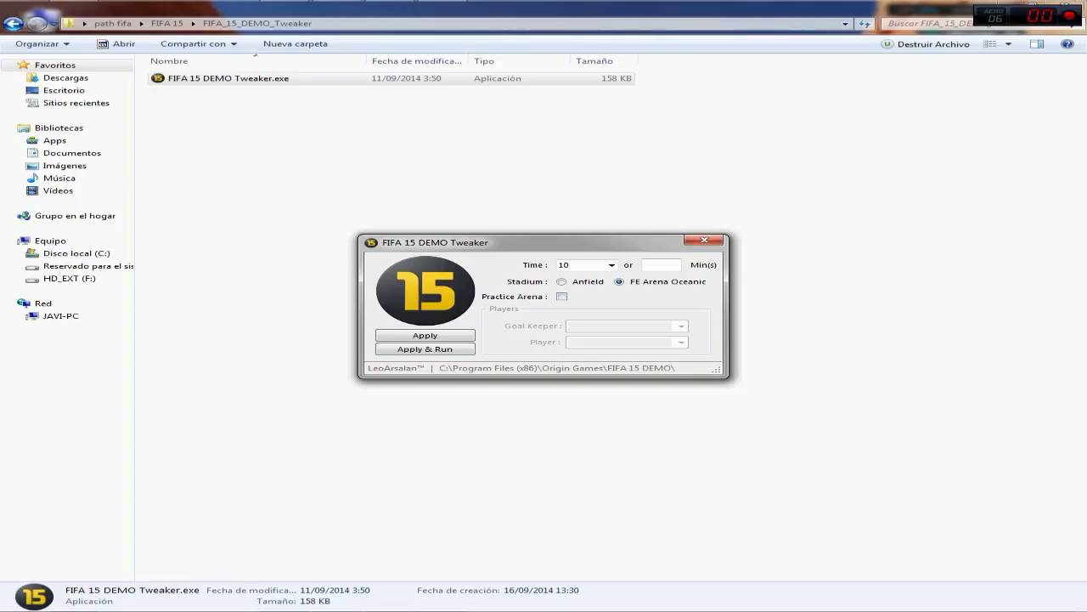
Enable the Practice Arena with Courtois as goalkeeper and Neymar as player.
{"action": "left_click", "coordinate": [561, 297]}
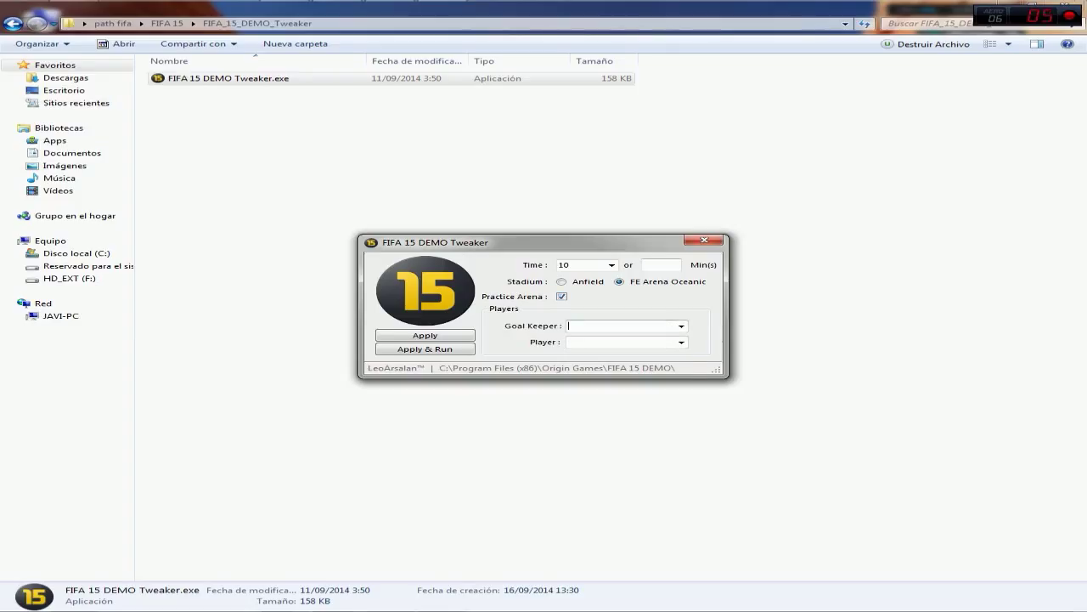
{"action": "left_click", "coordinate": [681, 325]}
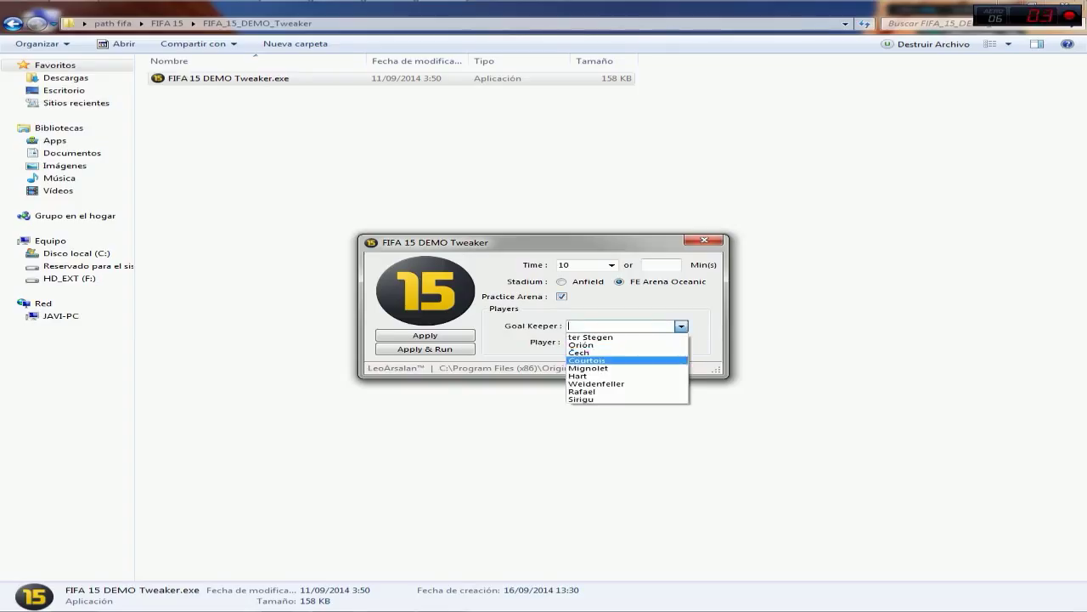
{"action": "left_click", "coordinate": [586, 359]}
{"action": "left_click", "coordinate": [682, 341]}
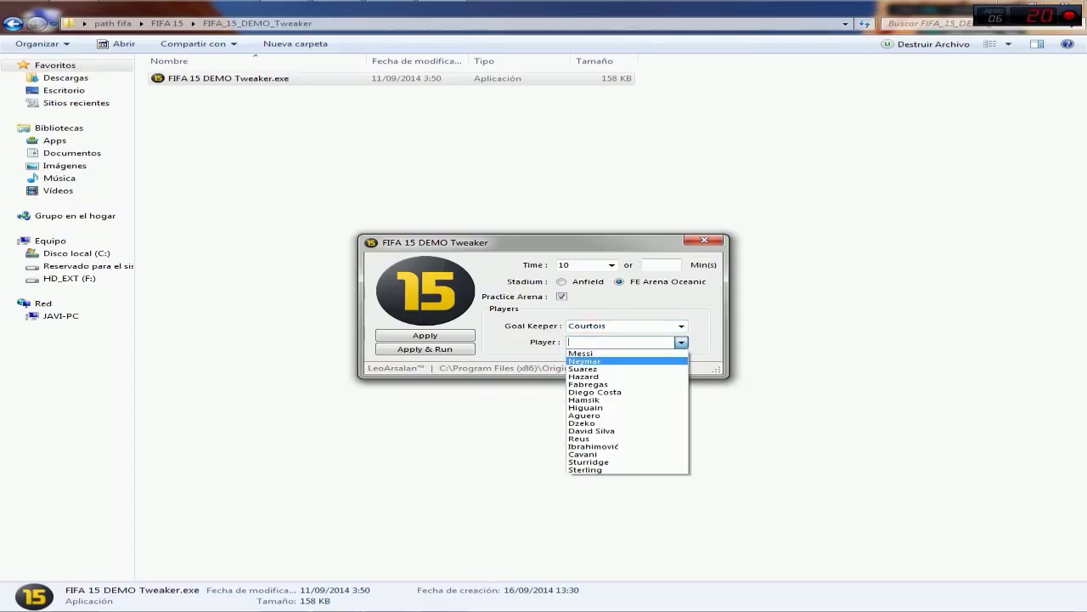
{"action": "left_click", "coordinate": [584, 361]}
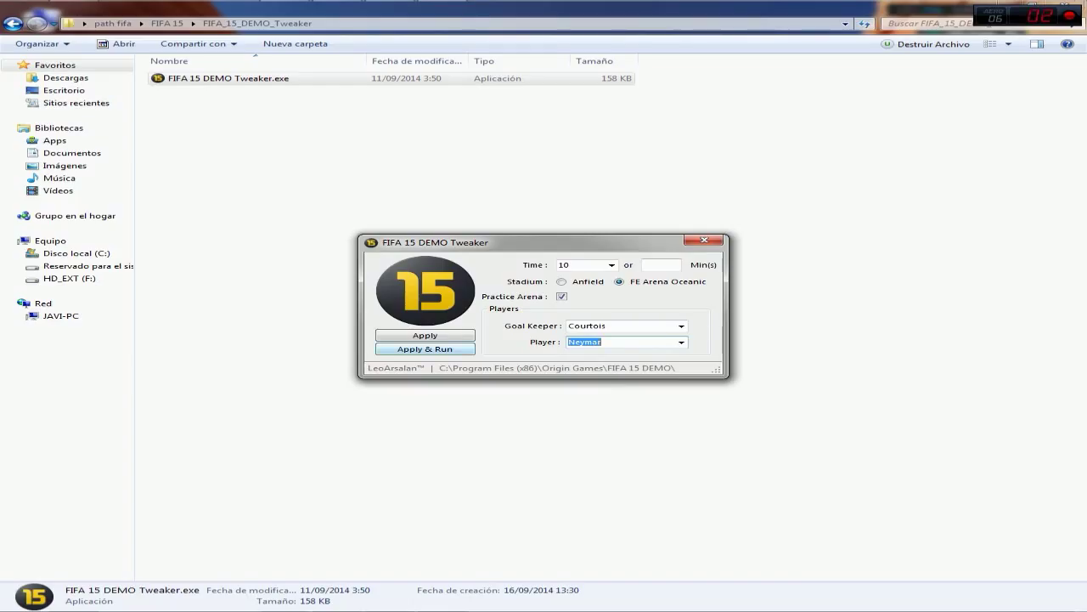
Apply the tweaks and run the game, choosing a language in the FIFA 15 launcher.
{"action": "left_click", "coordinate": [425, 349]}
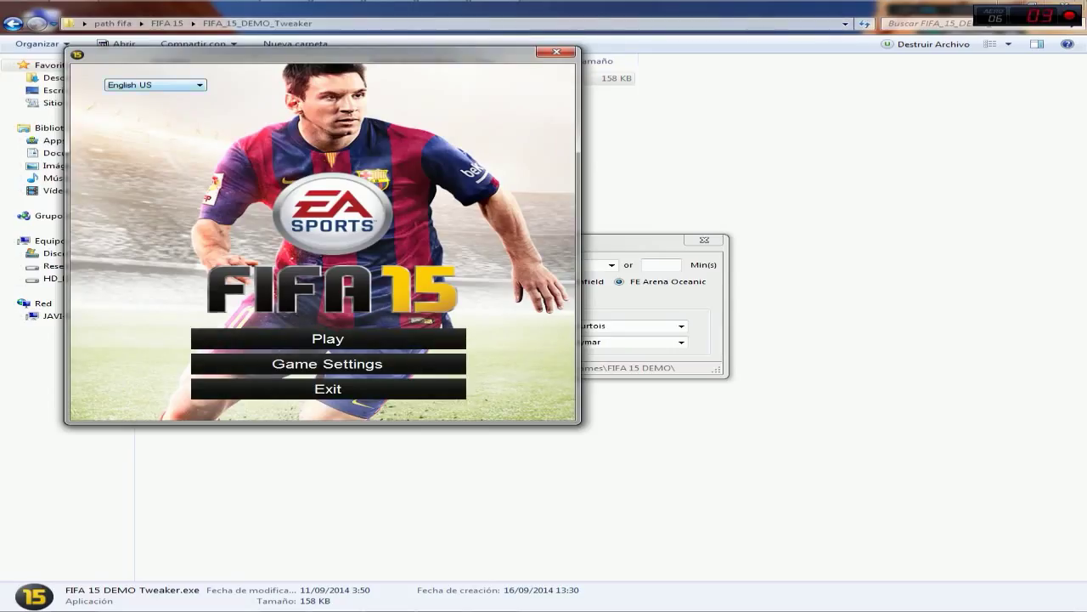
{"action": "left_click", "coordinate": [155, 85]}
{"action": "left_click", "coordinate": [155, 111]}
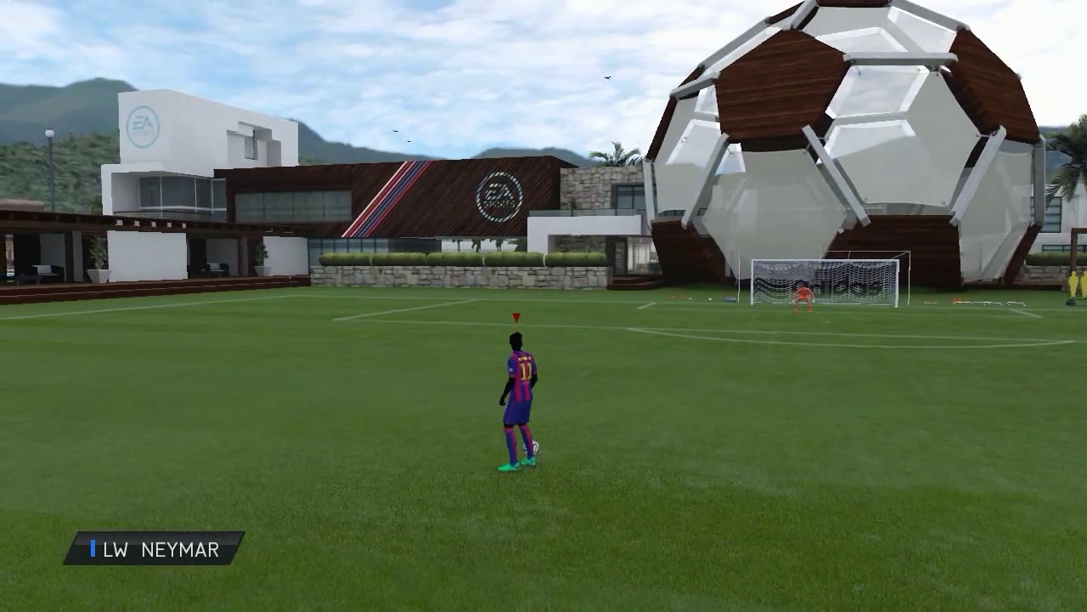
{"action": "key", "text": "Up"}
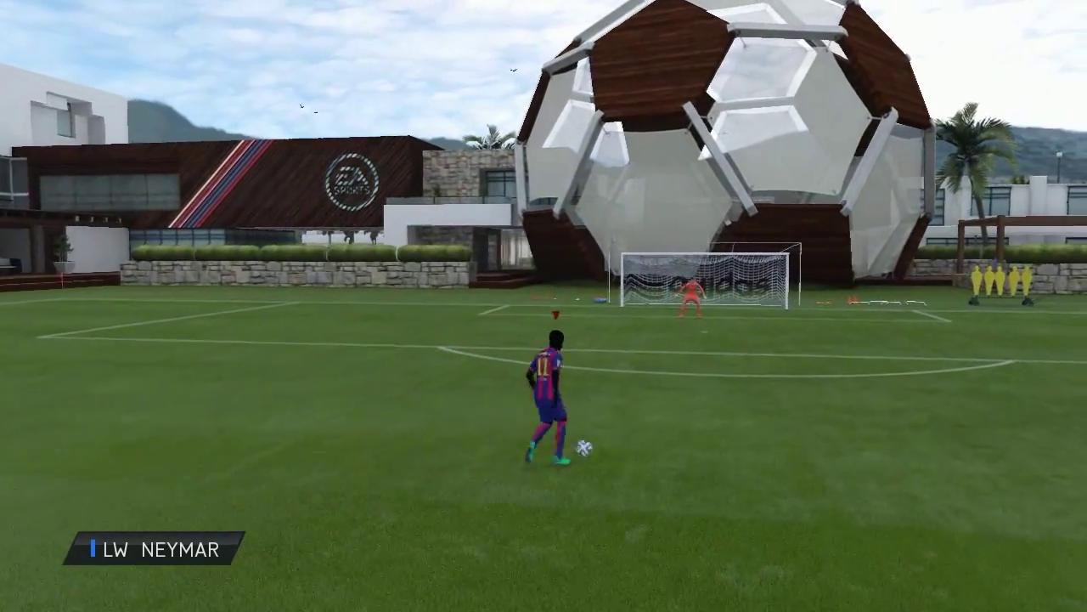
{"action": "key", "text": "Up"}
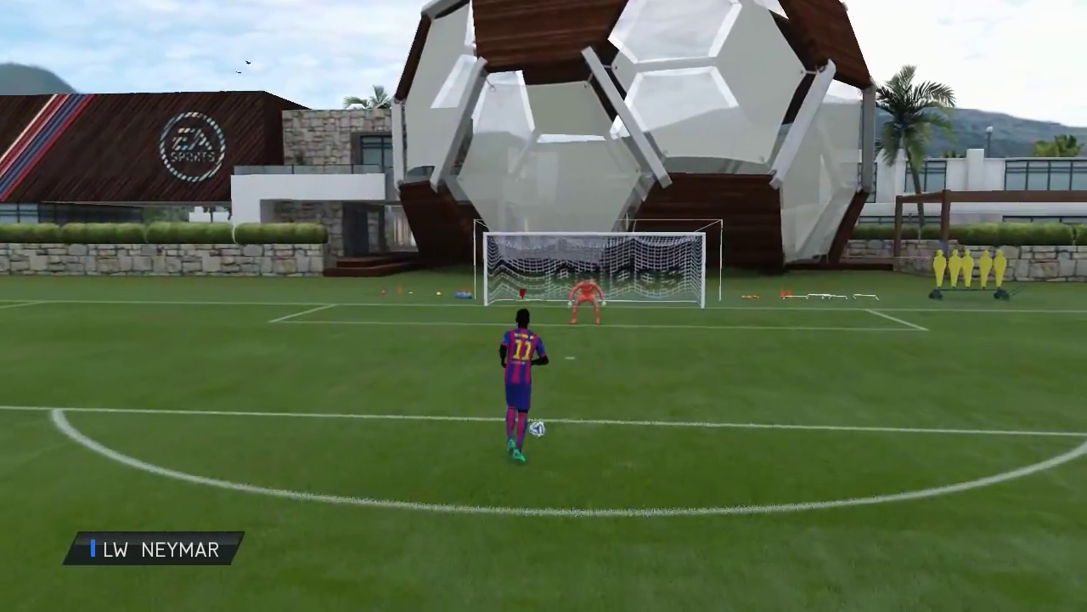
{"action": "key", "text": "Left"}
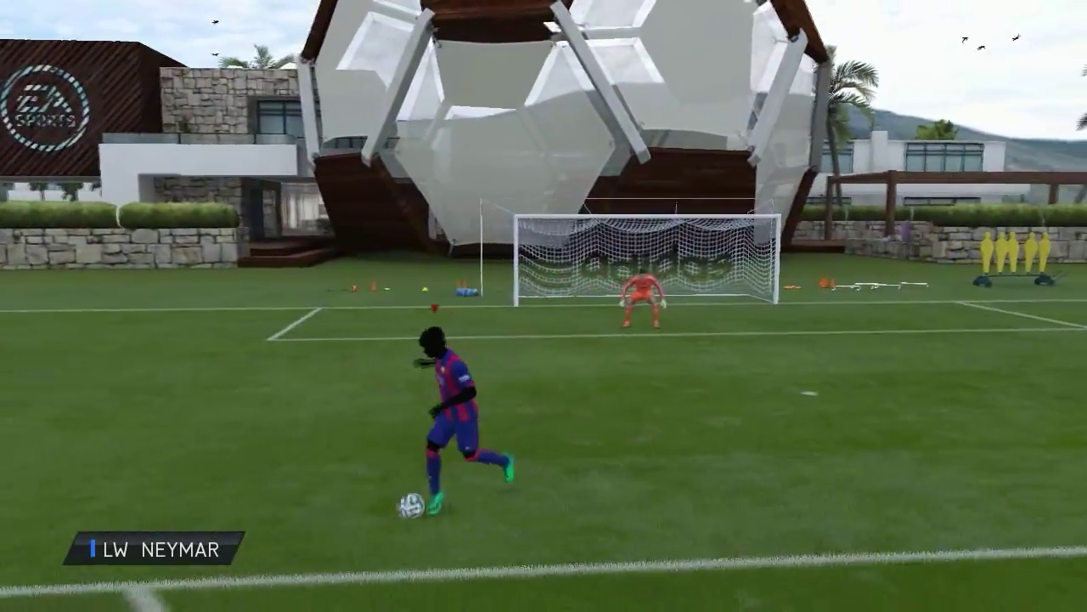
{"action": "key", "text": "Down"}
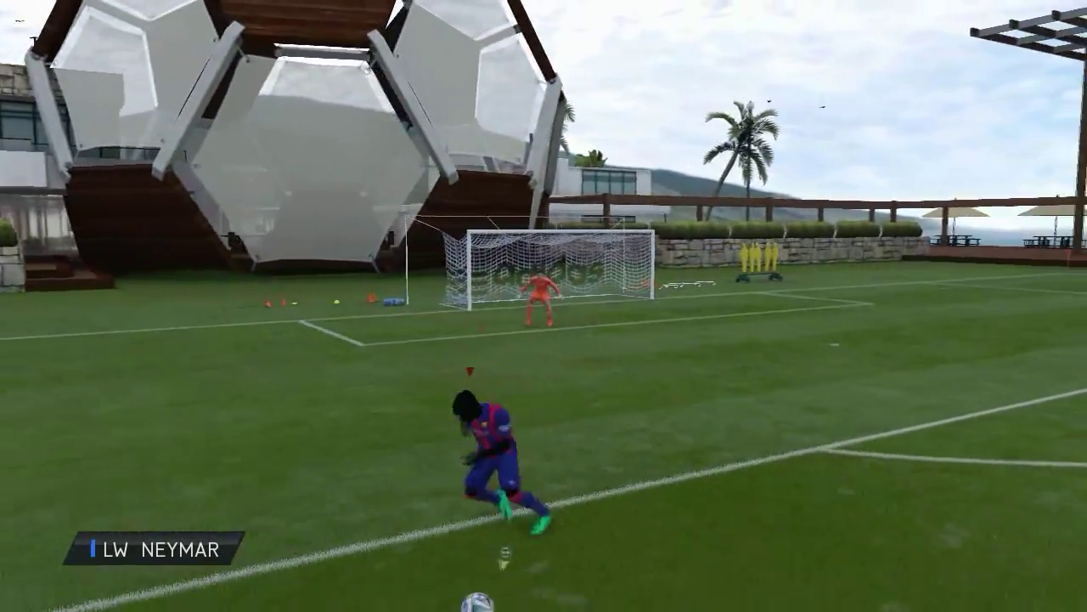
{"action": "key", "text": "Up"}
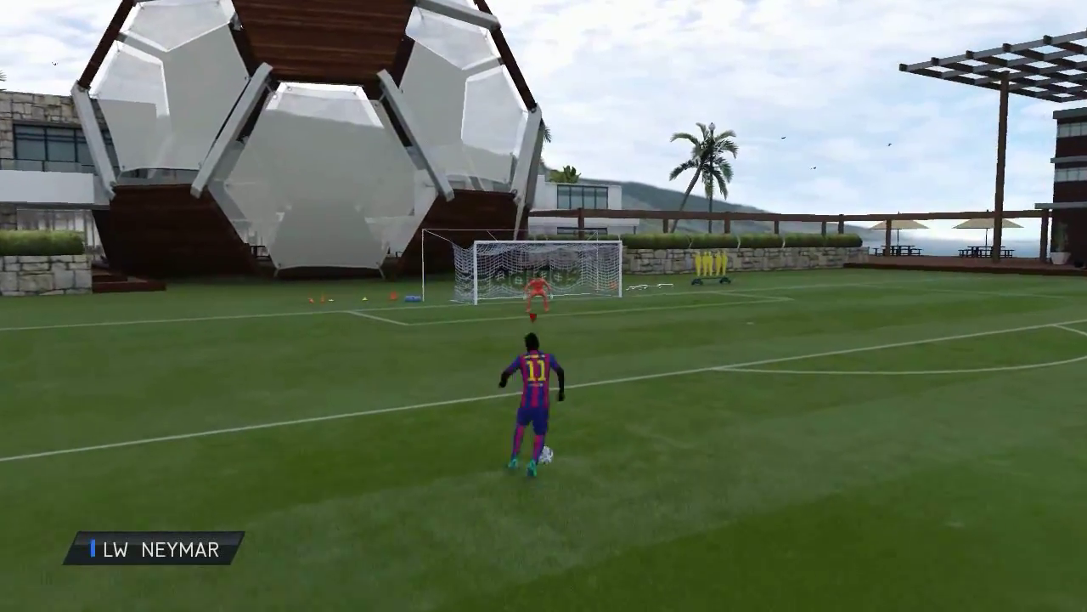
{"action": "key", "text": "Right"}
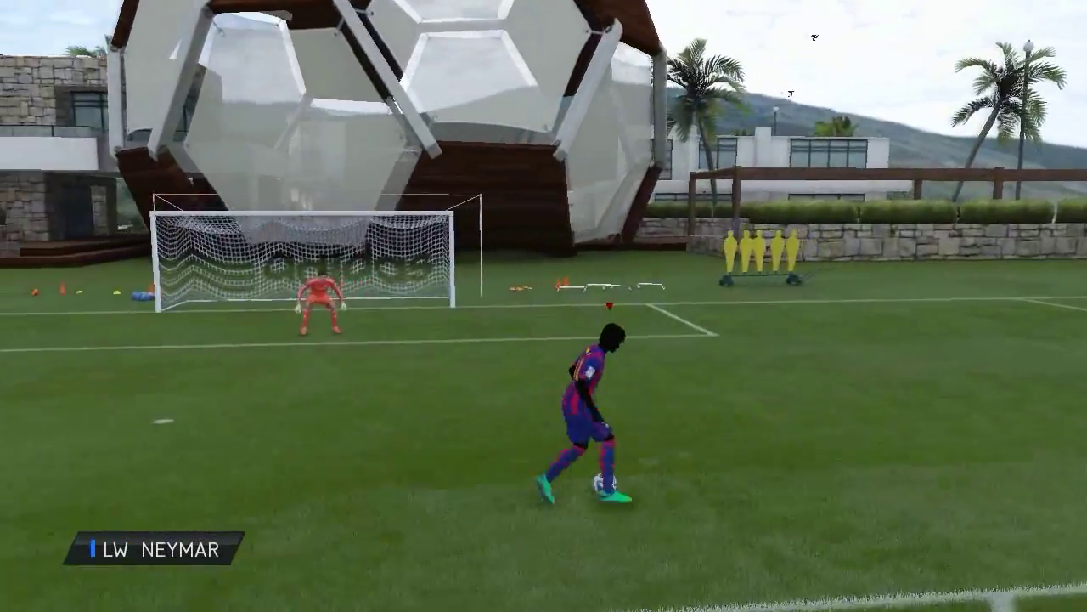
{"action": "key", "text": "d"}
{"action": "key", "text": "Left"}
{"action": "key", "text": "Up"}
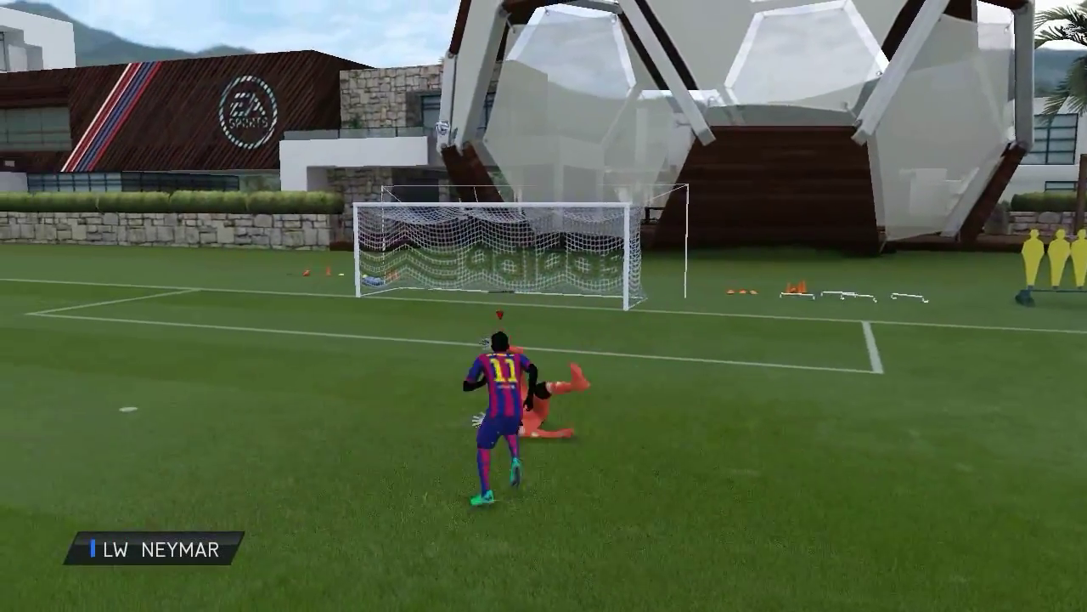
{"action": "key", "text": "Right"}
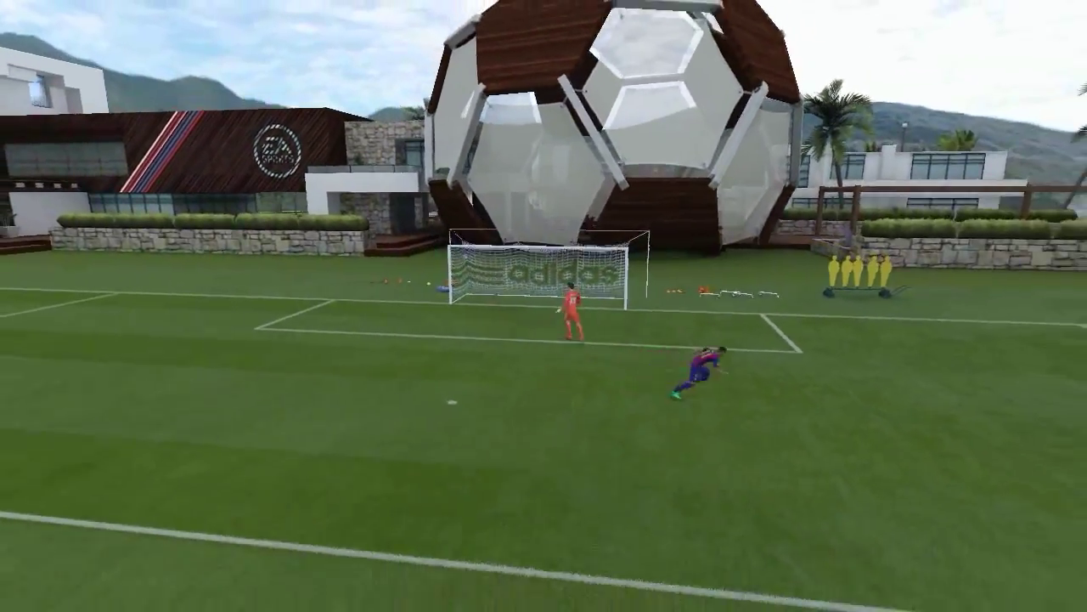